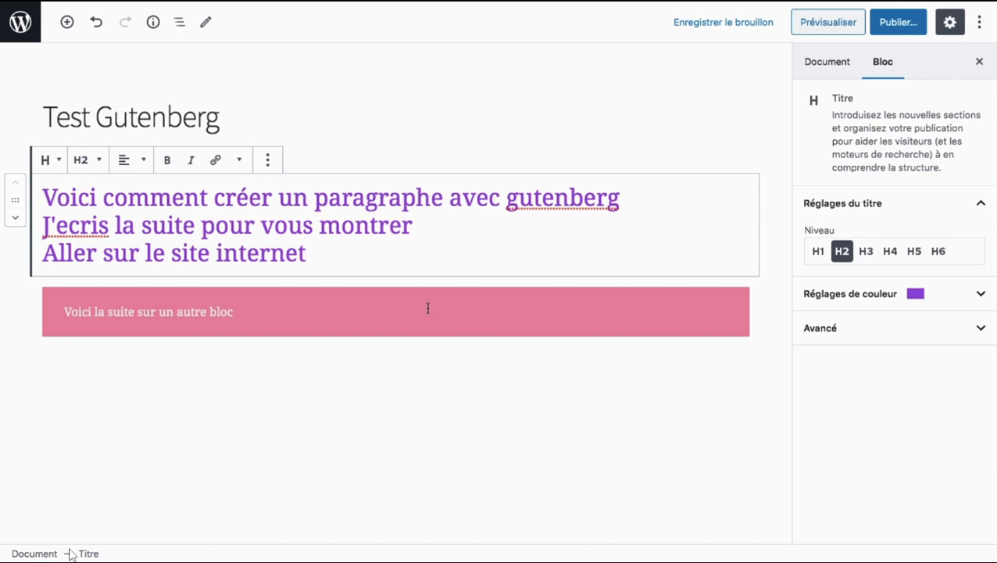
Insert an Image block between the purple heading and the pink paragraph.
left_click(378, 274)
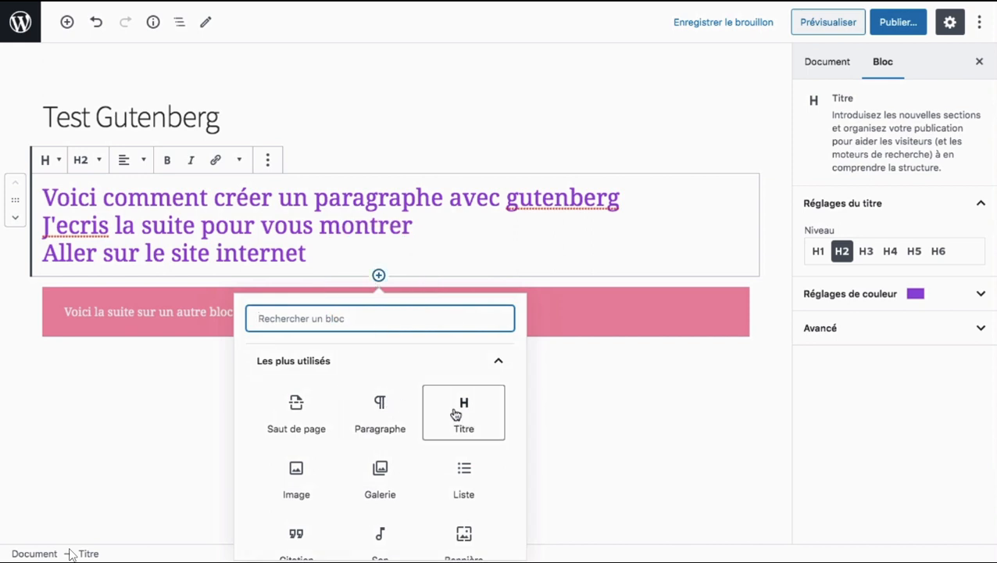
scroll(388, 406, "down", 1)
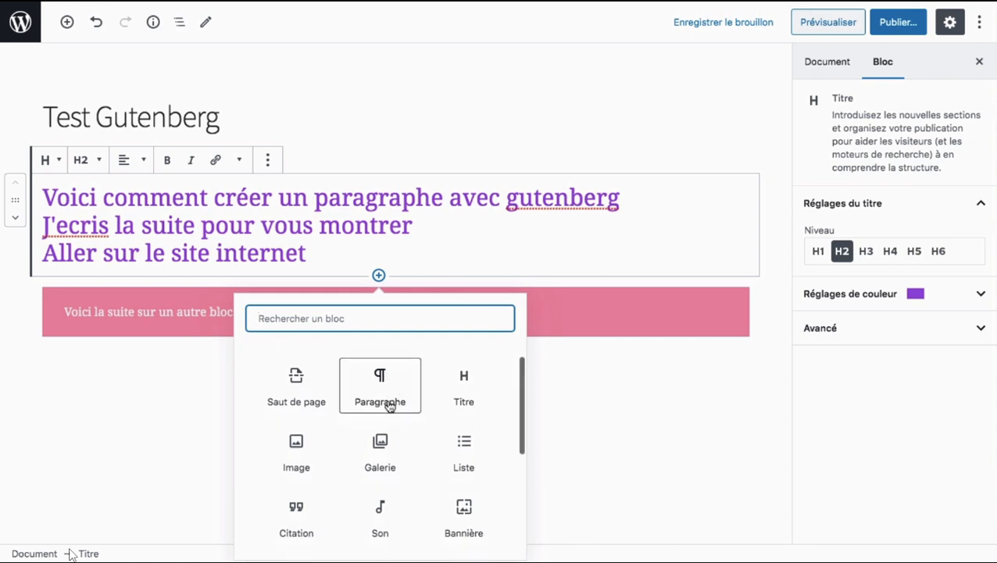
scroll(389, 406, "down", 1)
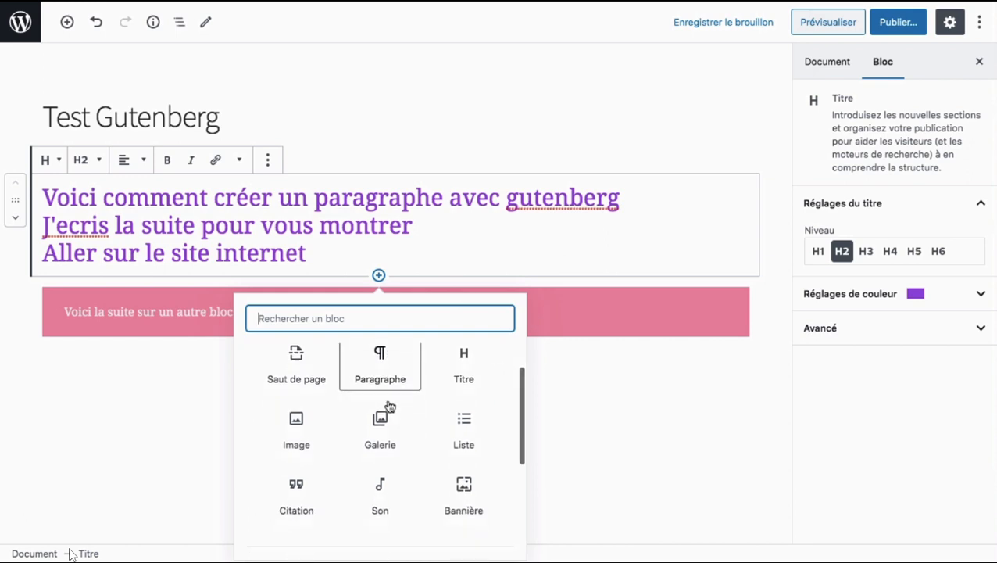
left_click(298, 421)
scroll(365, 327, "down", 2)
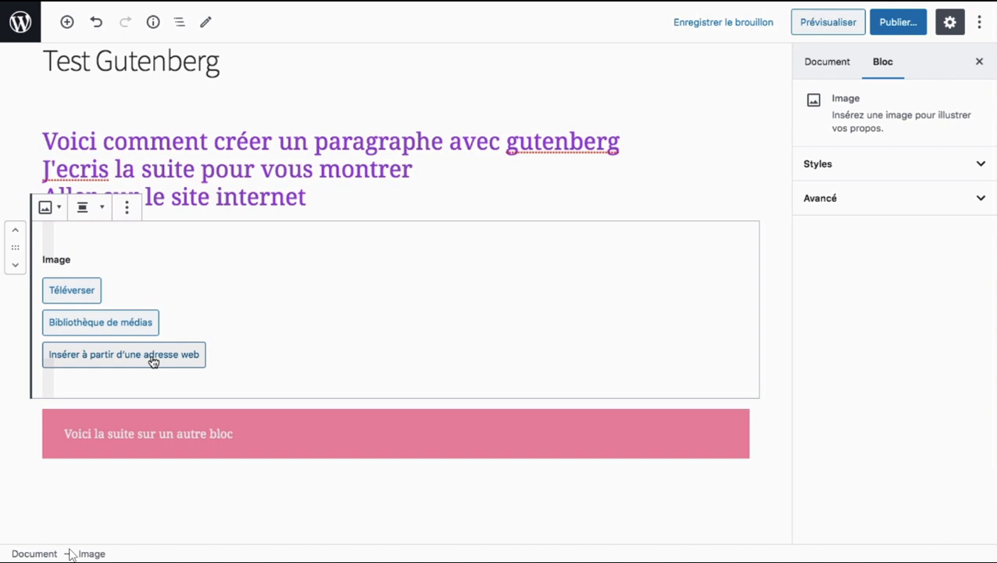
Fill the image block with banniere-Accueil.jpeg from the media library.
left_click(118, 326)
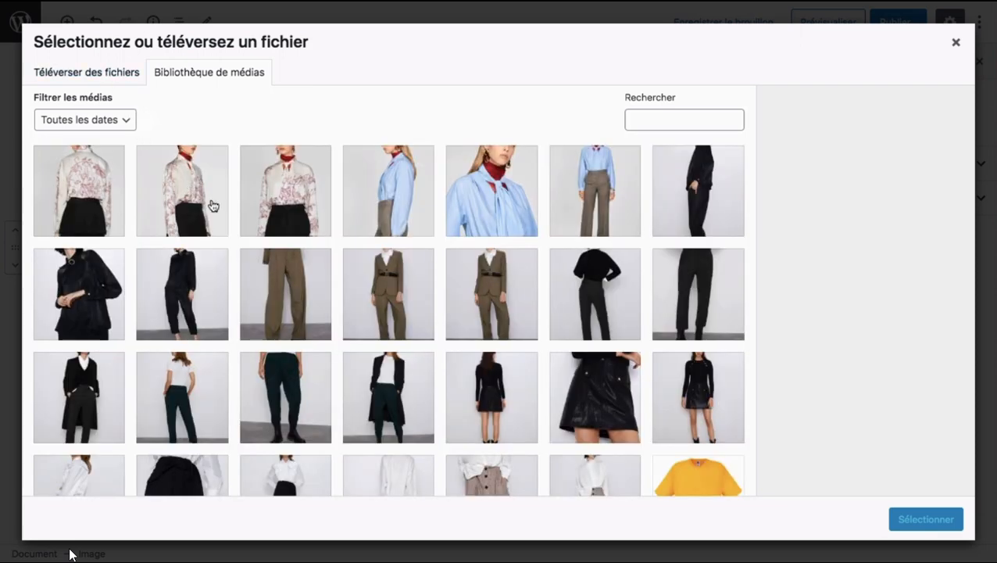
scroll(301, 269, "down", 5)
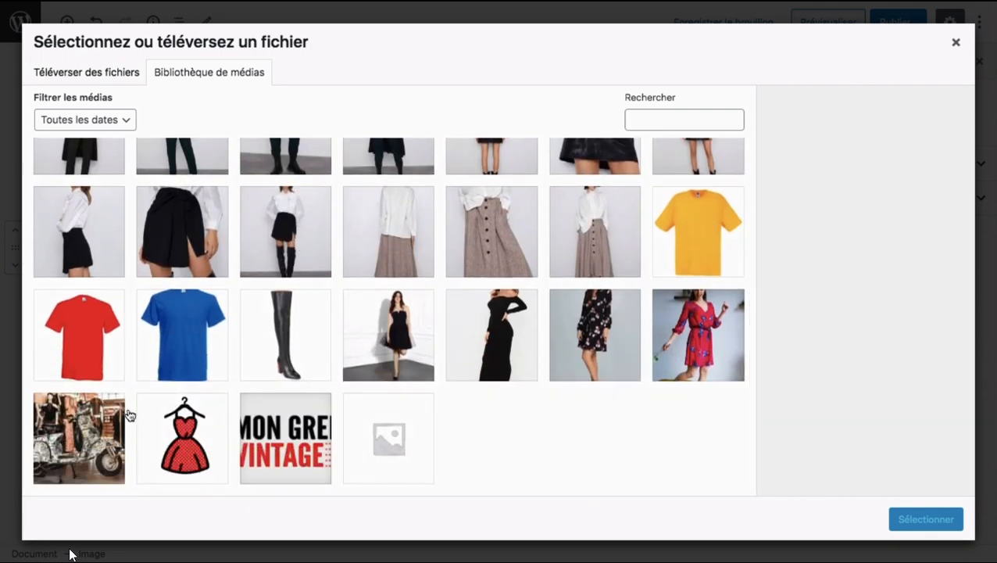
left_click(108, 423)
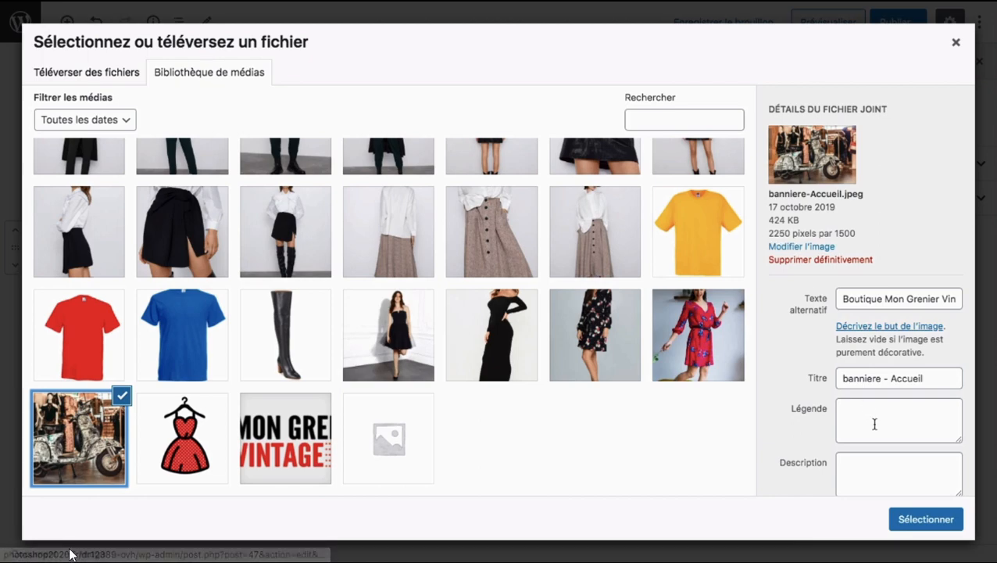
left_click(913, 519)
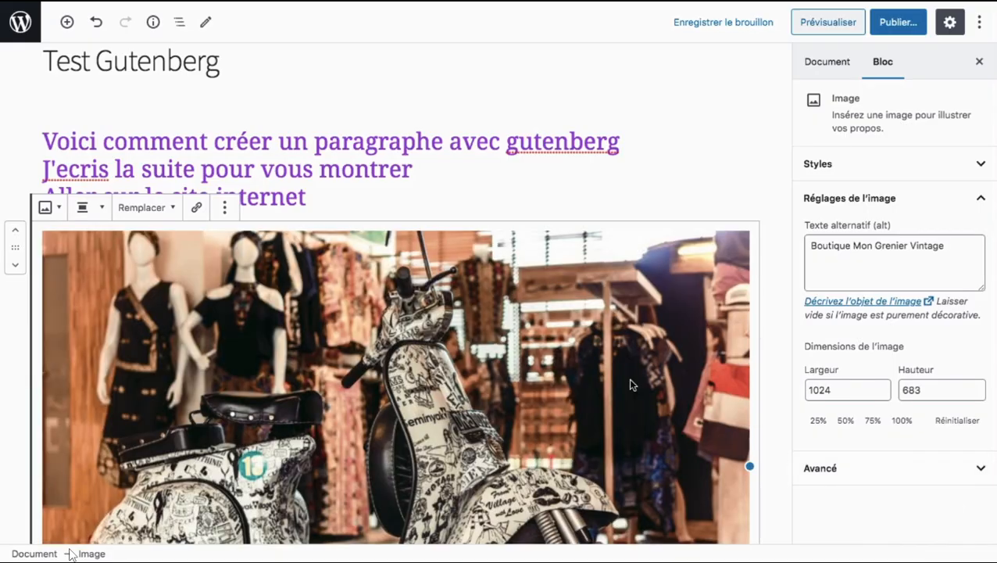
Centre the scooter image in the page.
scroll(541, 363, "down", 1)
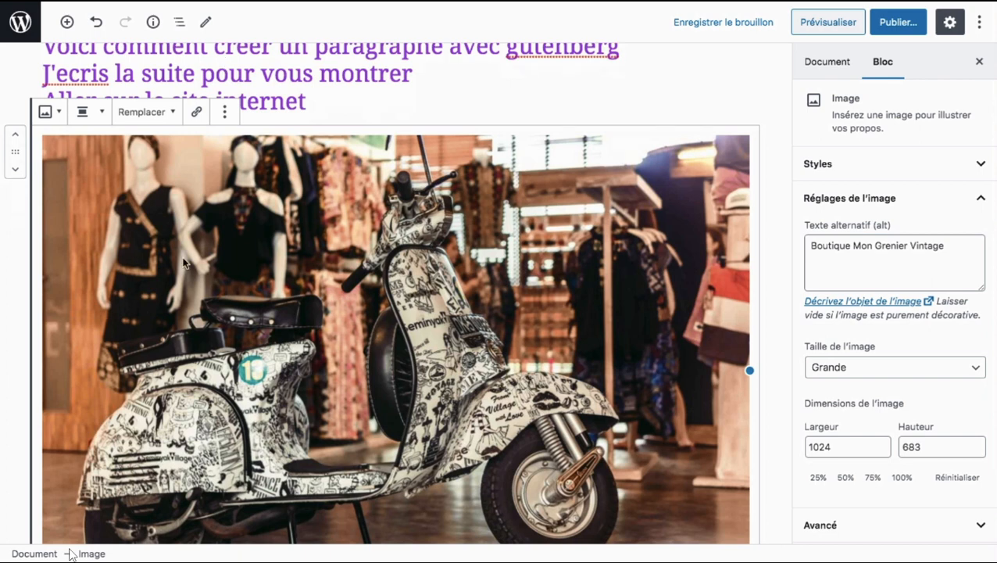
left_click(51, 113)
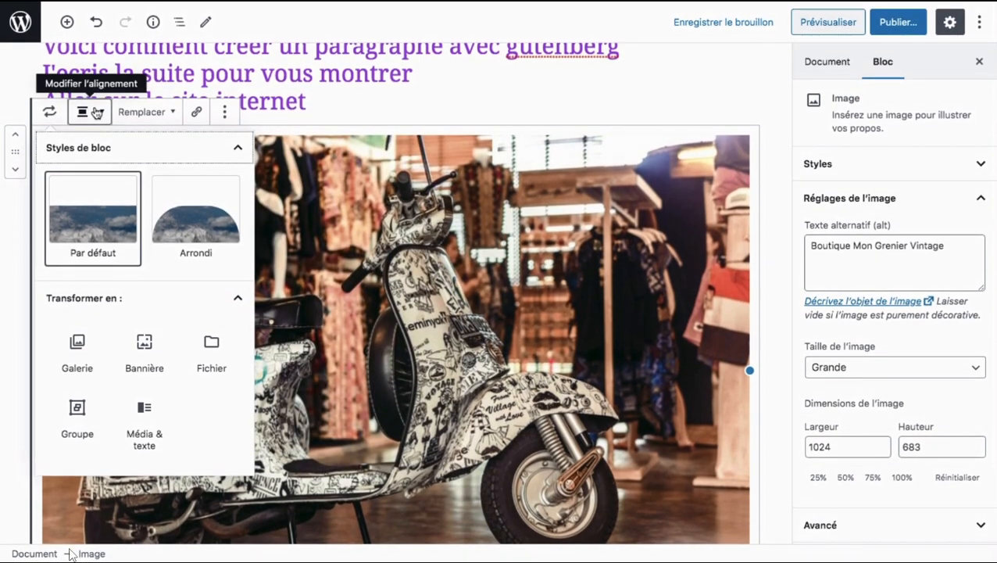
left_click(97, 112)
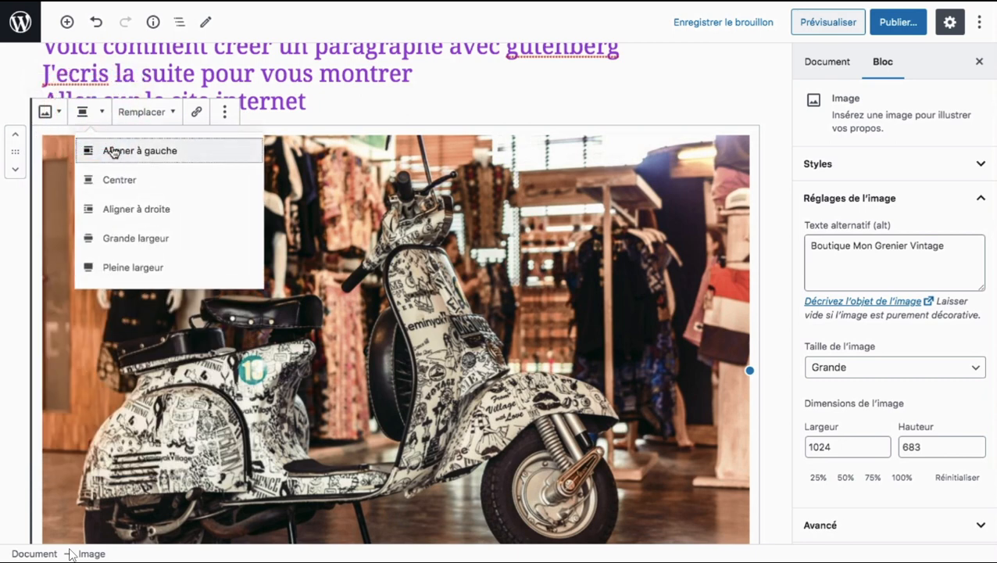
left_click(119, 174)
Try the full-width alignment (Pleine largeur) on the scooter image, and set it back to centred.
left_click(96, 112)
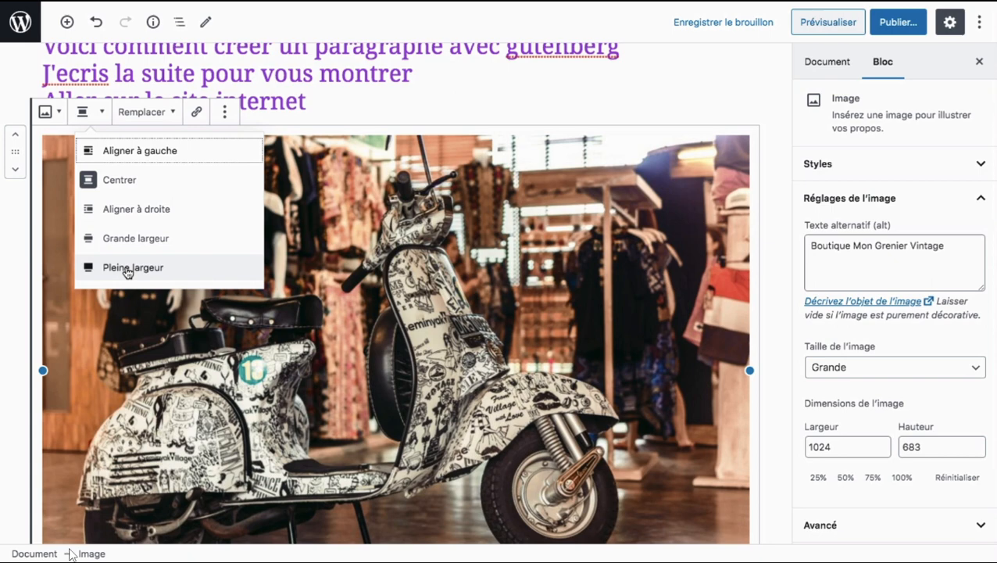
left_click(127, 270)
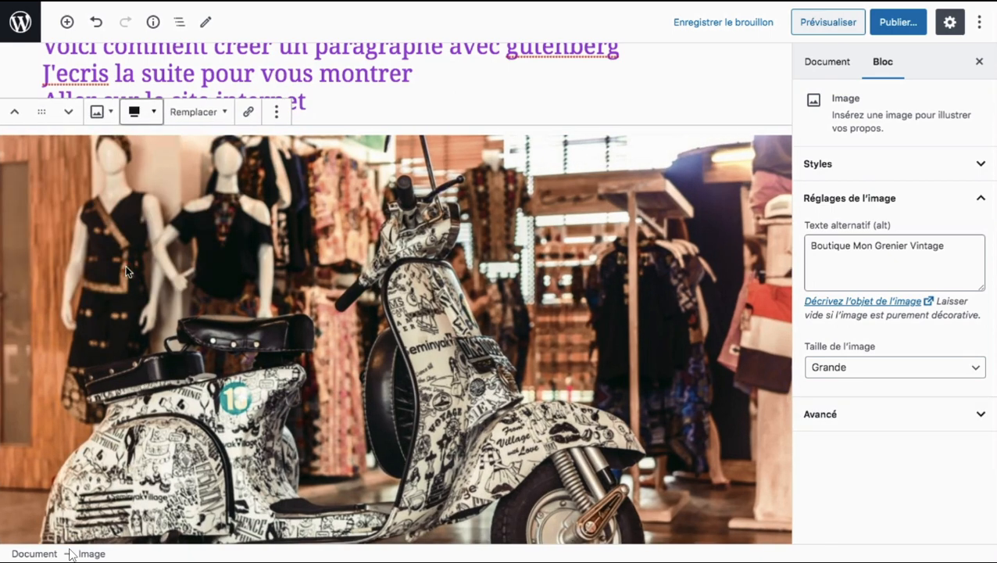
left_click(138, 112)
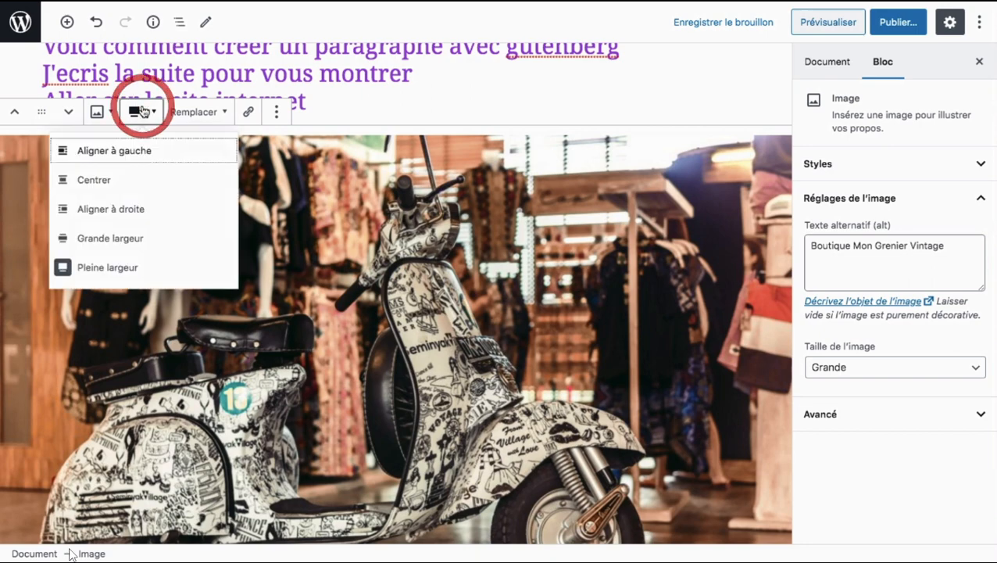
left_click(134, 173)
Look through the image's replacement, link and further block options and its alternative text.
left_click(165, 116)
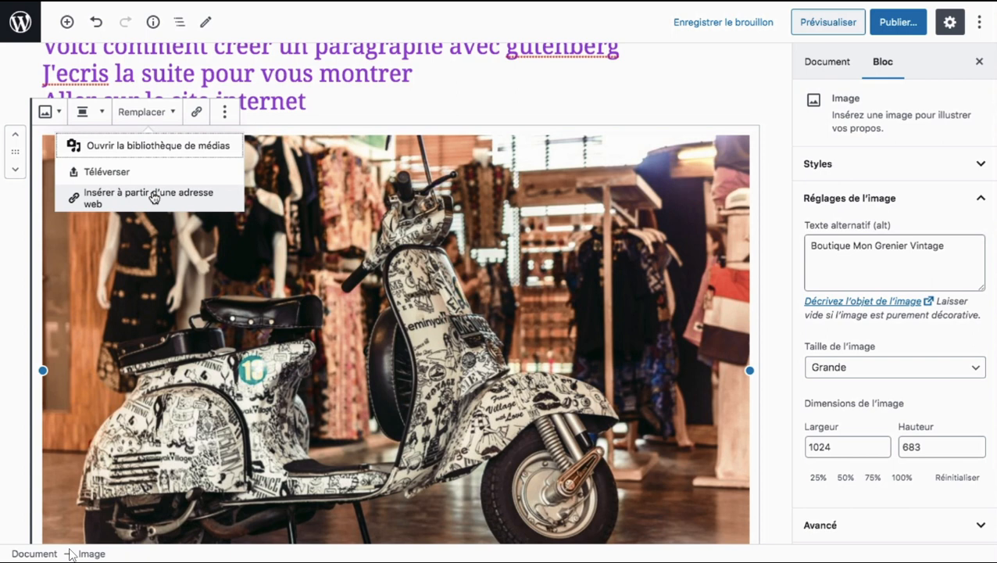
left_click(196, 115)
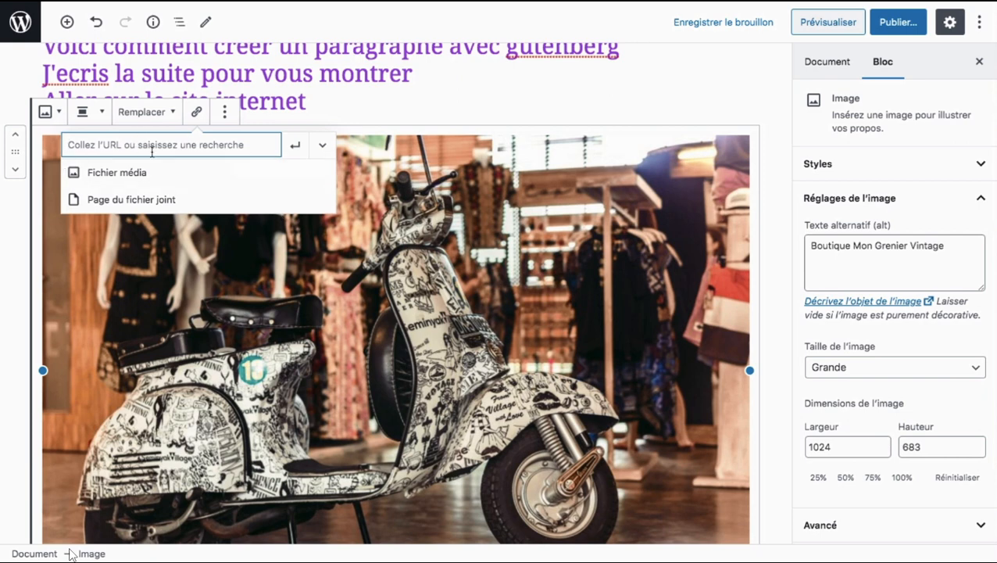
left_click(223, 119)
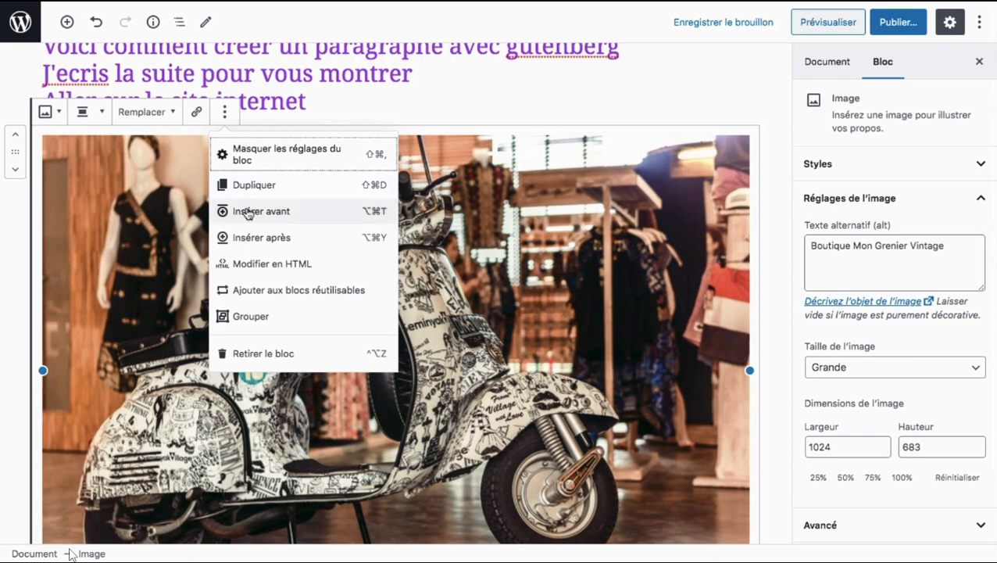
left_click(448, 105)
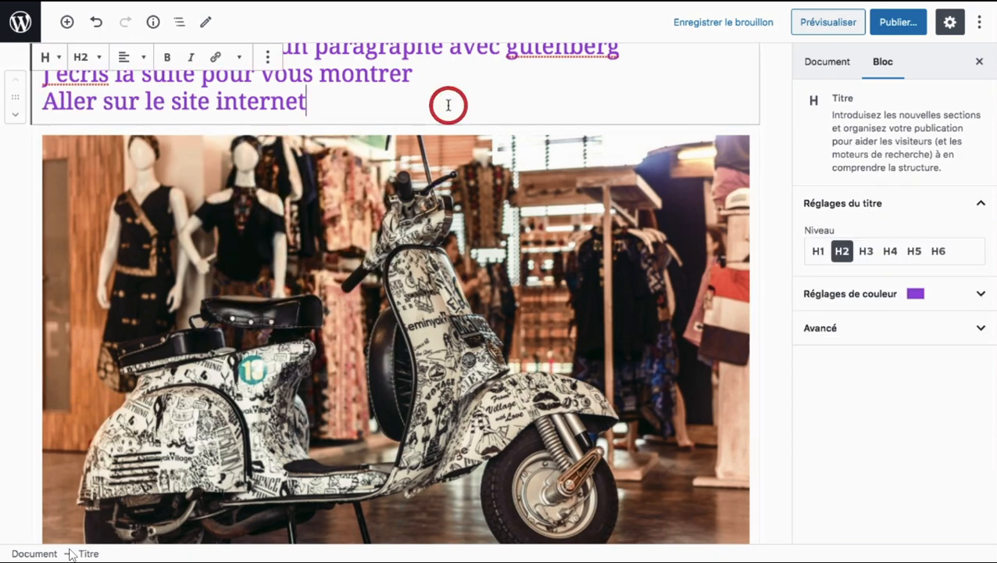
left_click(179, 286)
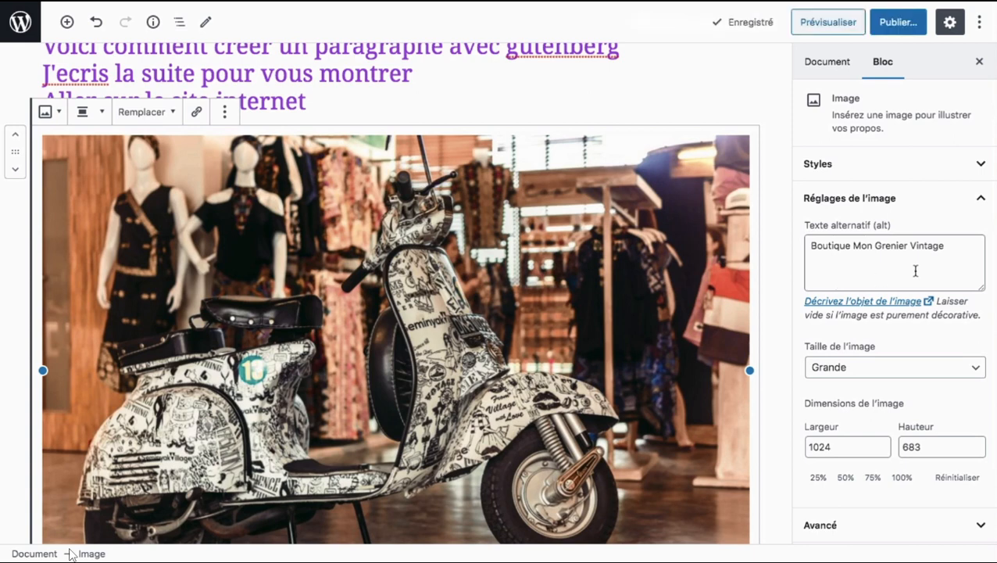
left_click_drag(949, 247, 806, 247)
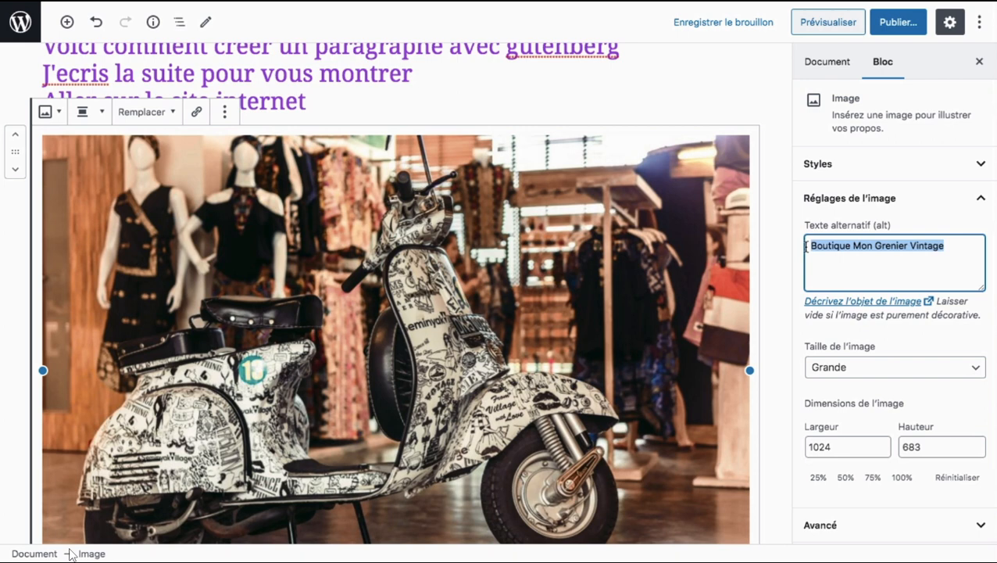
Try the sizes Miniature, Moyenne and Taille originale on the scooter image, and set it back to Grande.
left_click(870, 365)
left_click(858, 339)
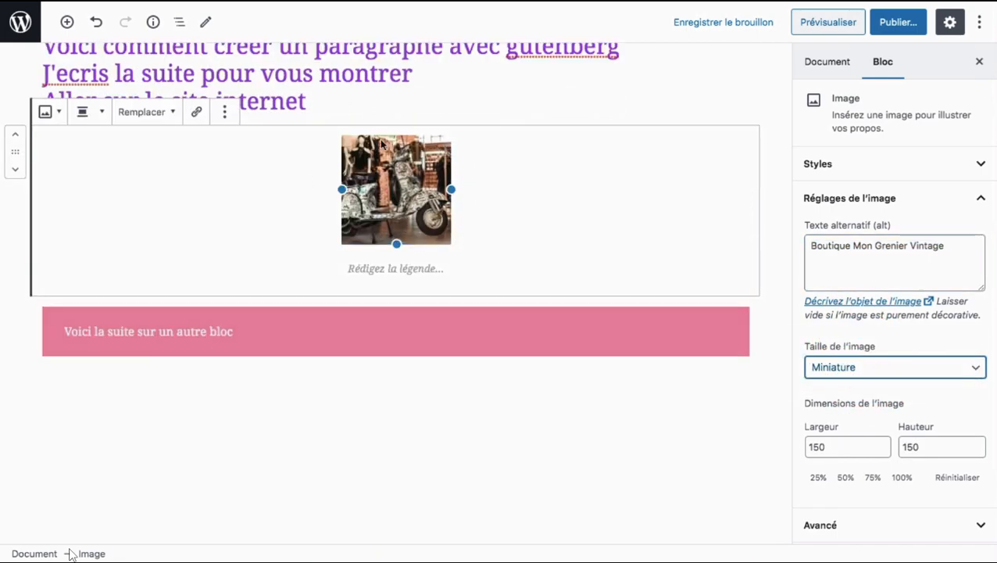
left_click(836, 369)
left_click(836, 381)
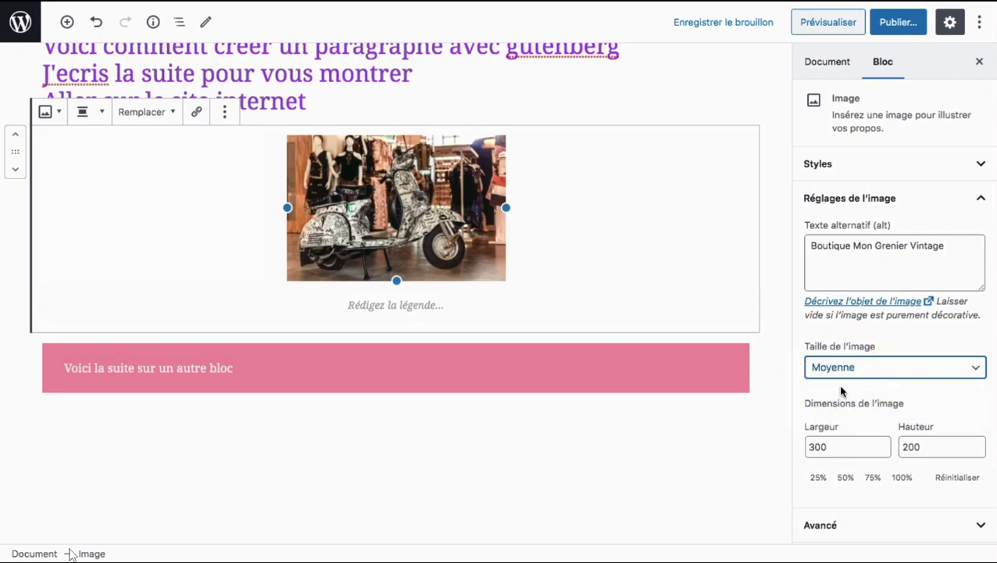
left_click(839, 374)
left_click(840, 381)
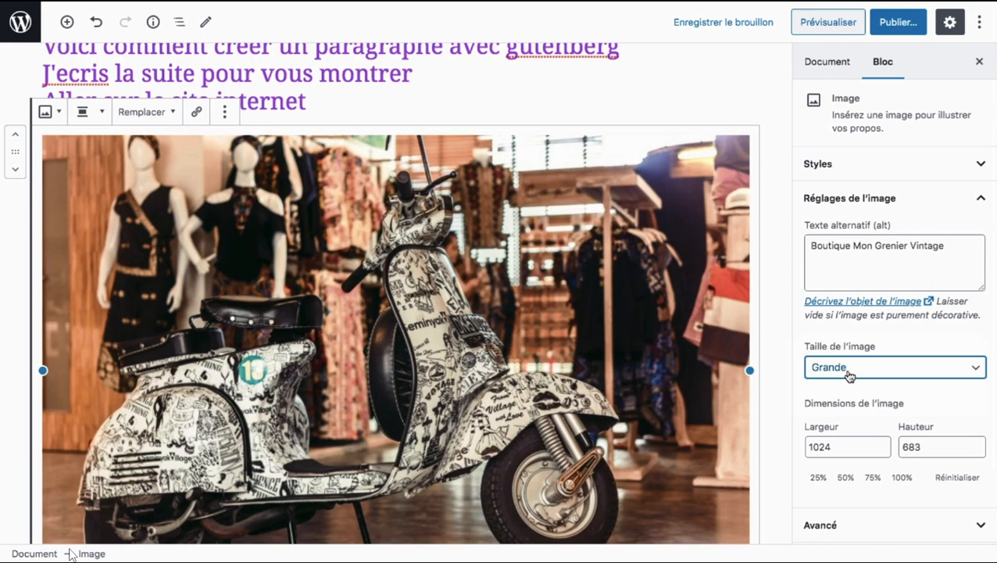
left_click(848, 380)
left_click(848, 381)
left_click(859, 368)
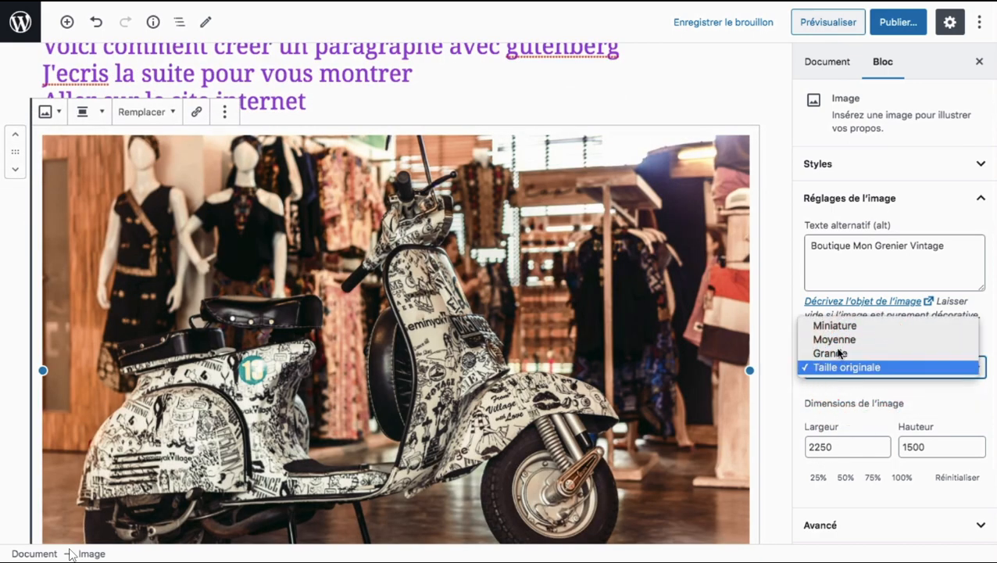
left_click(839, 352)
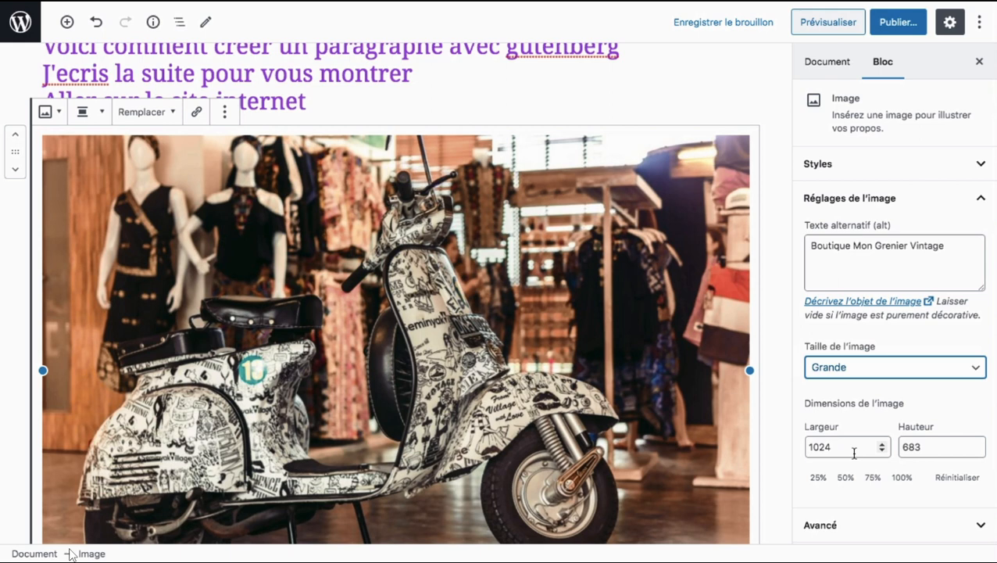
Look over the image's alignment choices, preset dimensions and advanced settings.
left_click(88, 112)
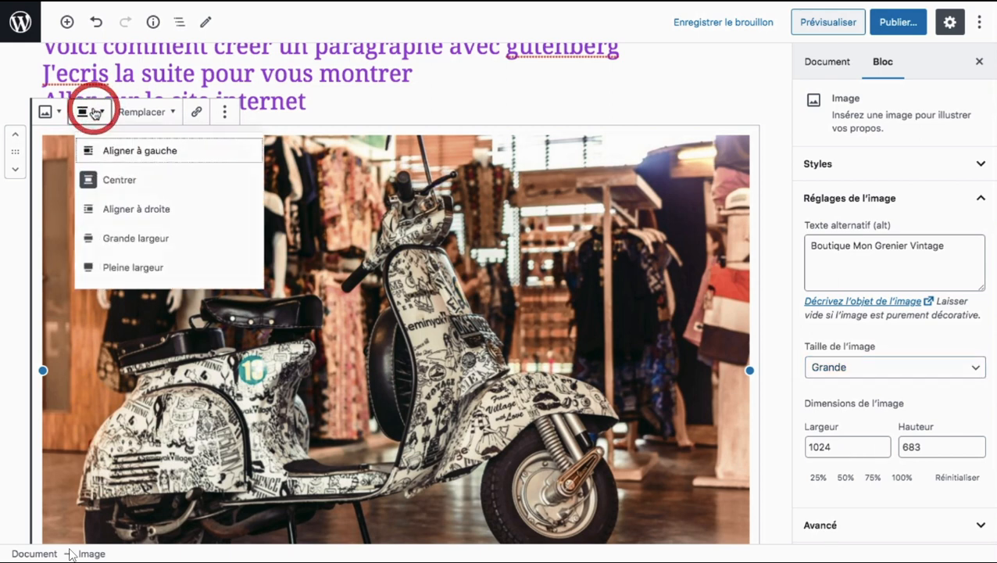
left_click(774, 165)
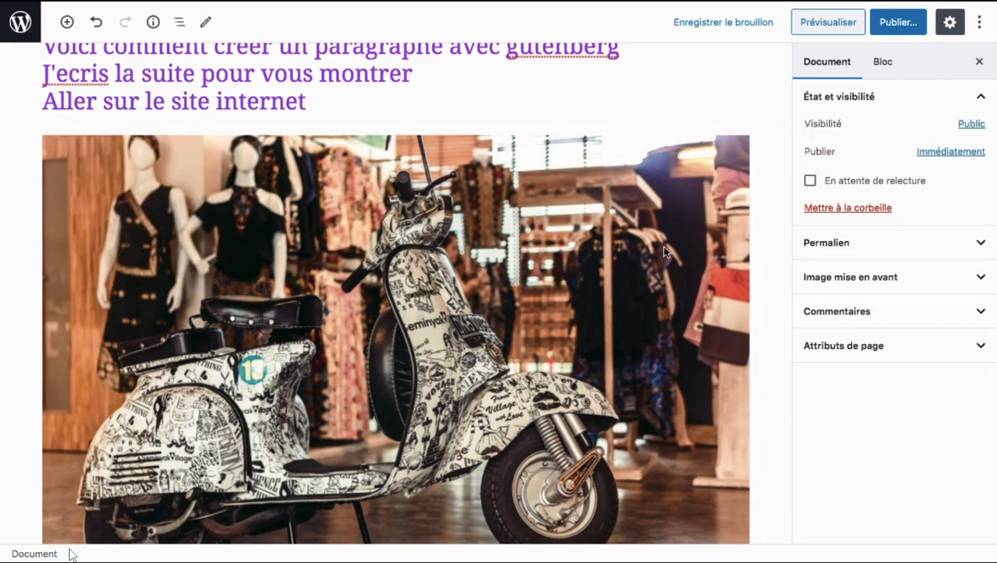
left_click(881, 61)
left_click(567, 319)
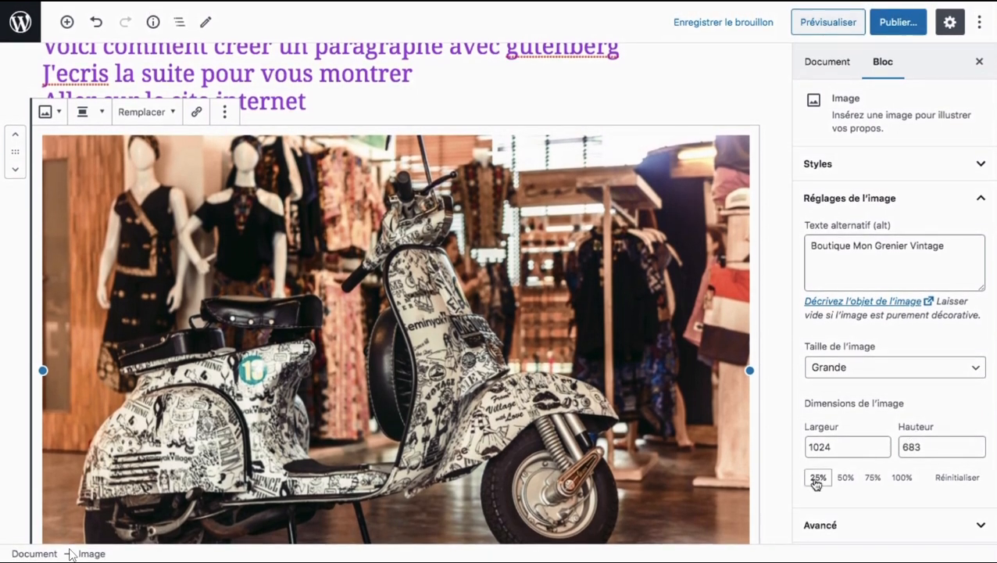
left_click(893, 525)
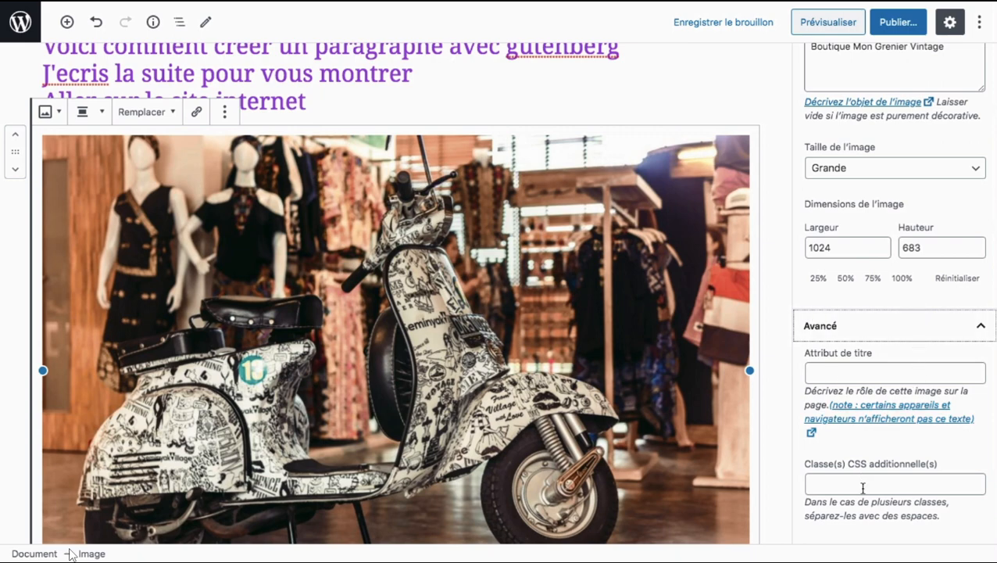
Add the caption "Ma boutique en Ligne" under the scooter image.
scroll(529, 369, "down", 5)
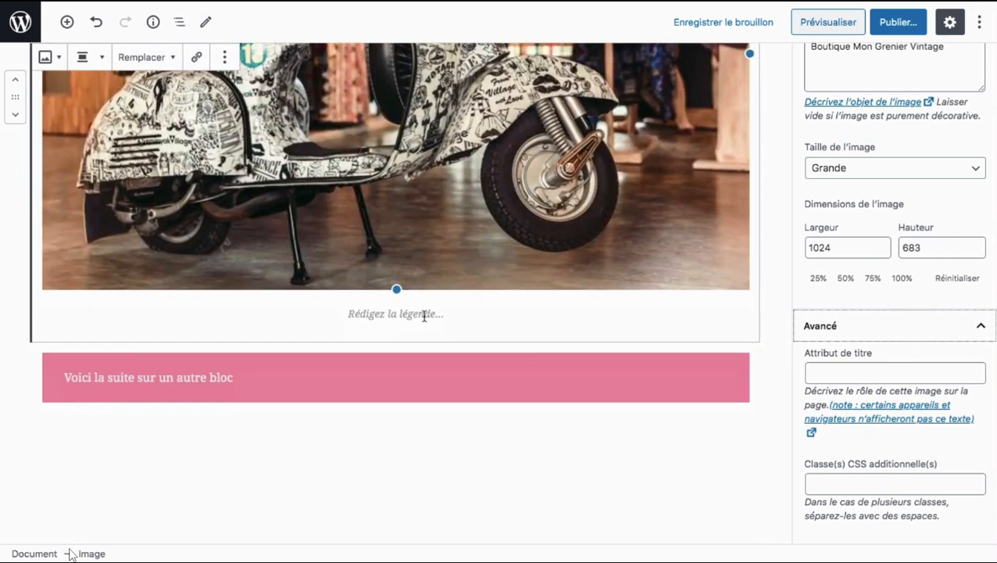
left_click(424, 316)
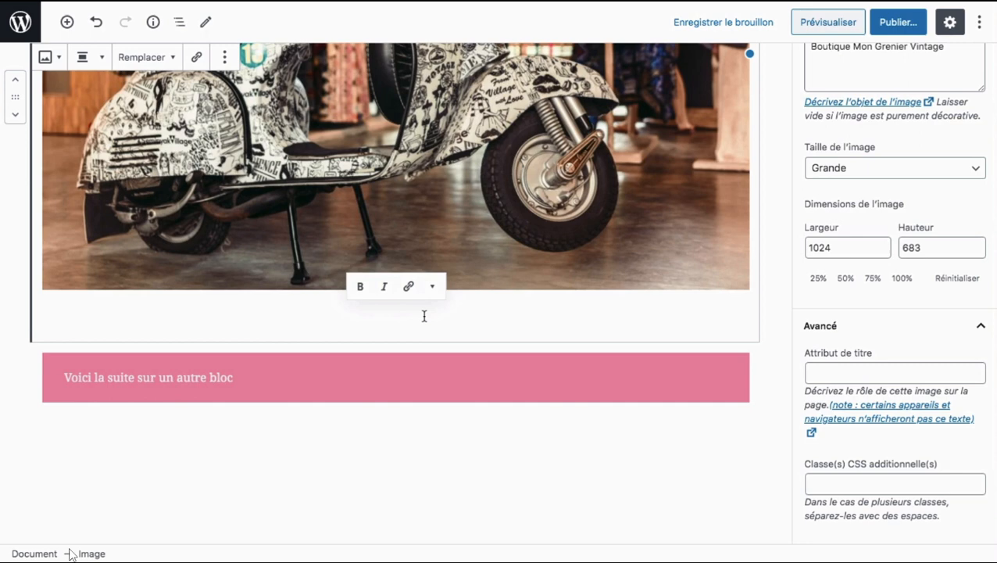
type("M")
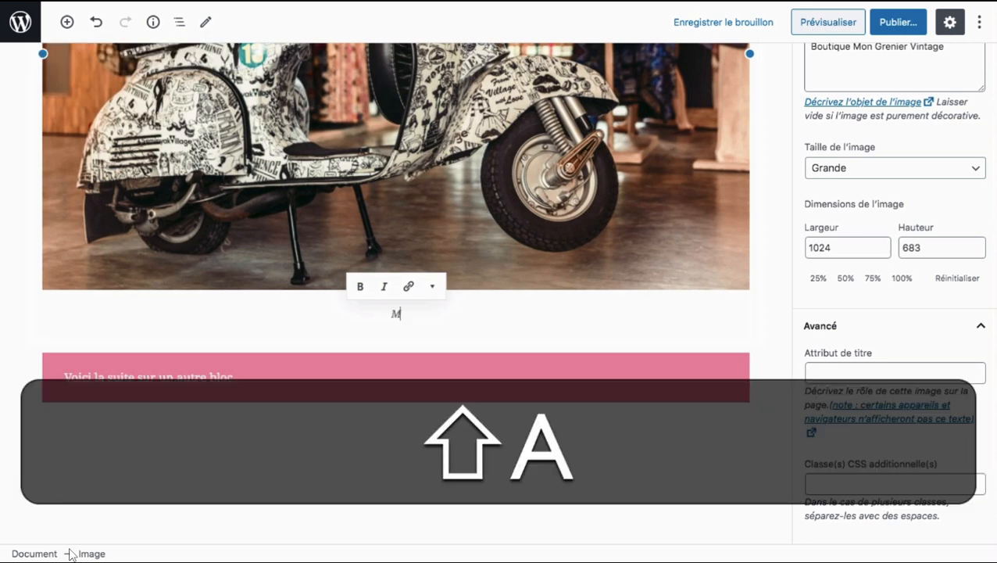
type("a boutique en Ligne")
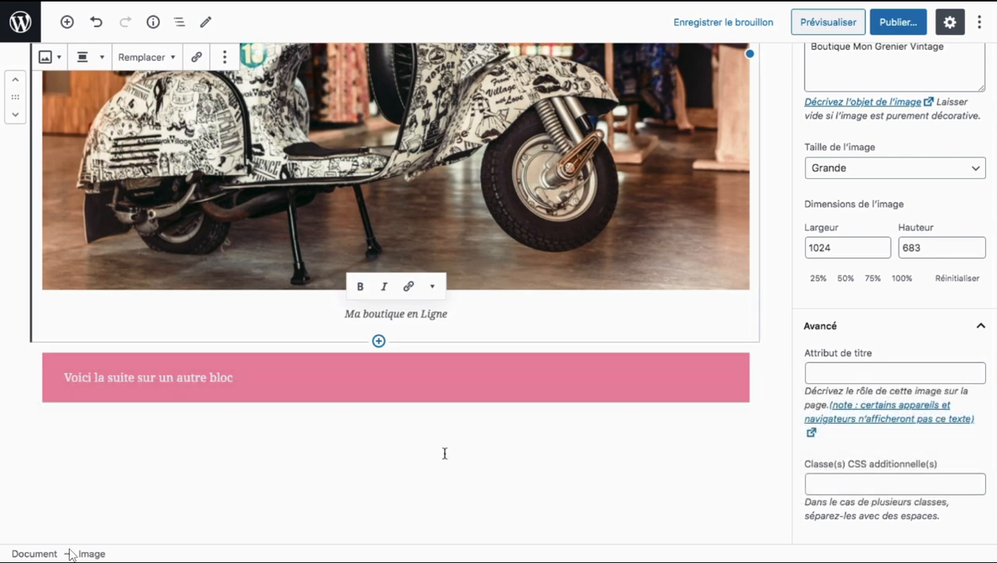
left_click(445, 452)
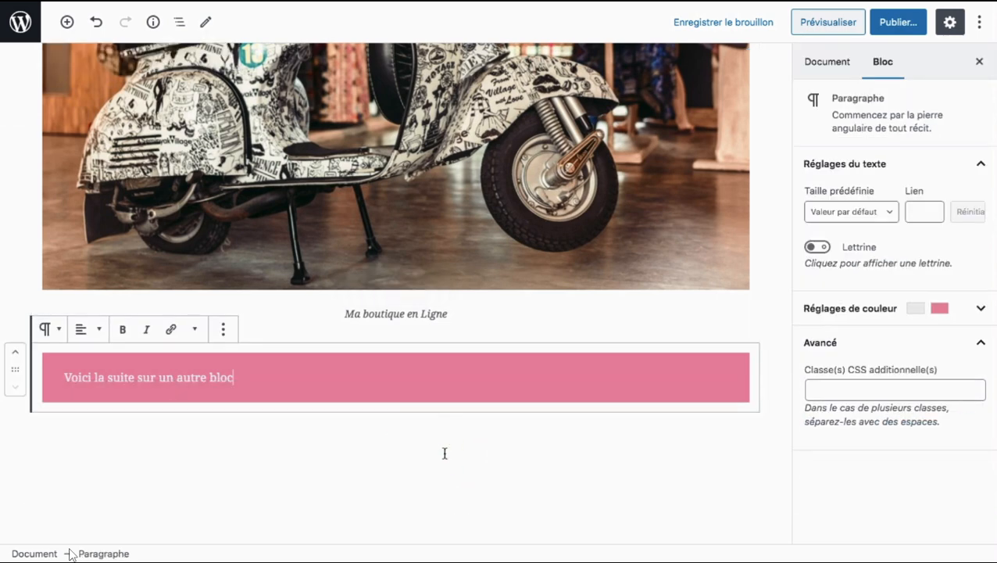
scroll(444, 452, "up", 3)
scroll(445, 452, "up", 3)
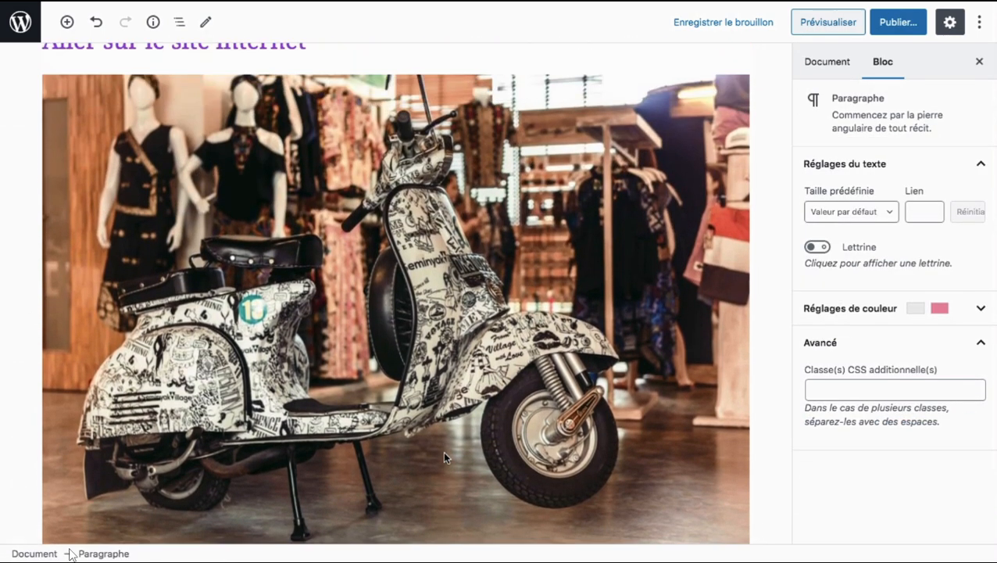
scroll(423, 252, "up", 2)
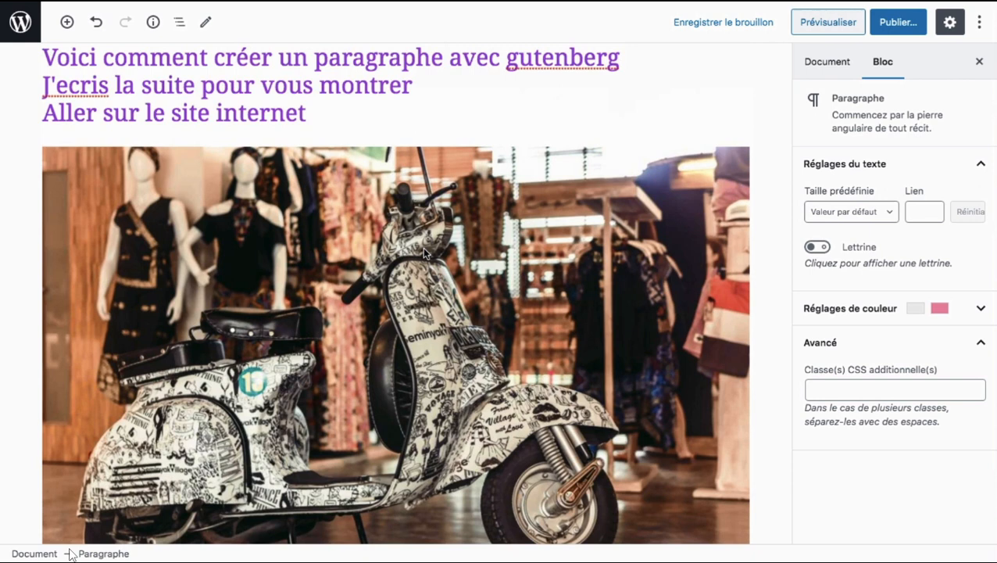
scroll(423, 252, "up", 2)
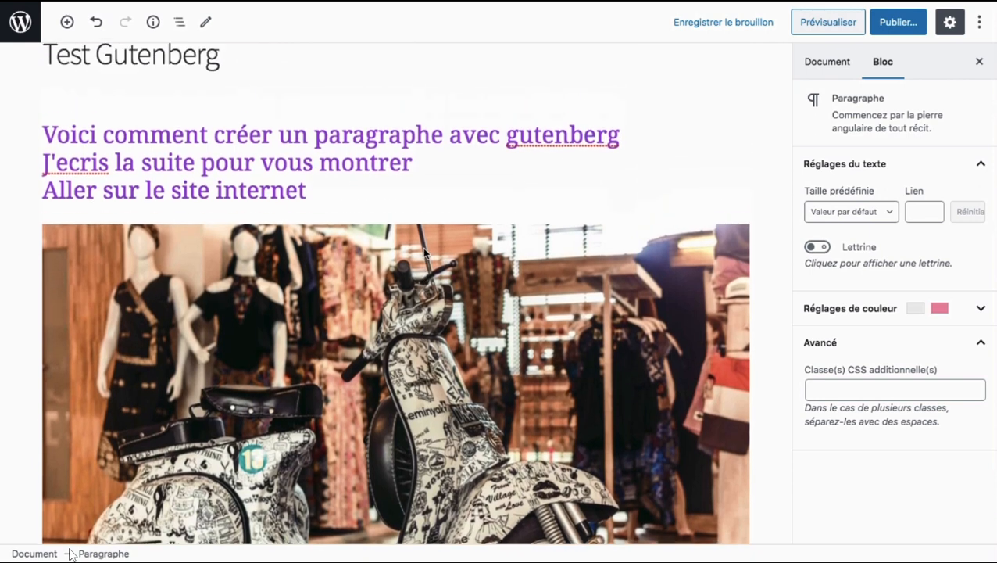